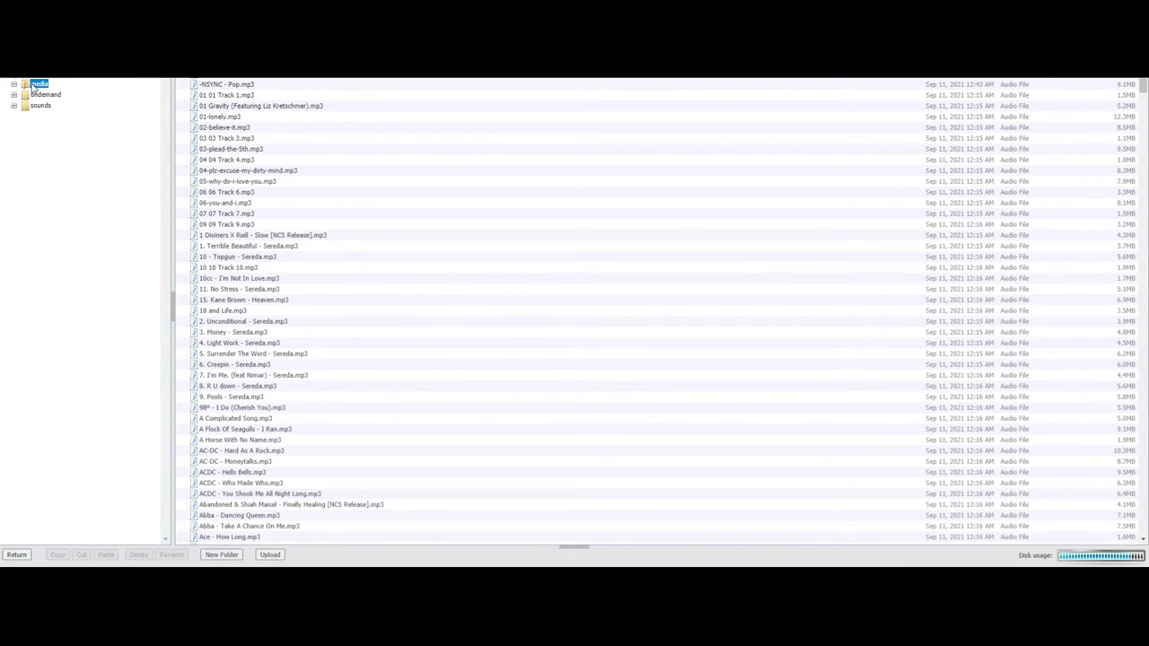
- Leave the file manager and look through the stream's AutoDJ, Files, Widgets and Stream settings
{"action": "left_click", "coordinate": [16, 555]}
{"action": "left_click", "coordinate": [66, 171]}
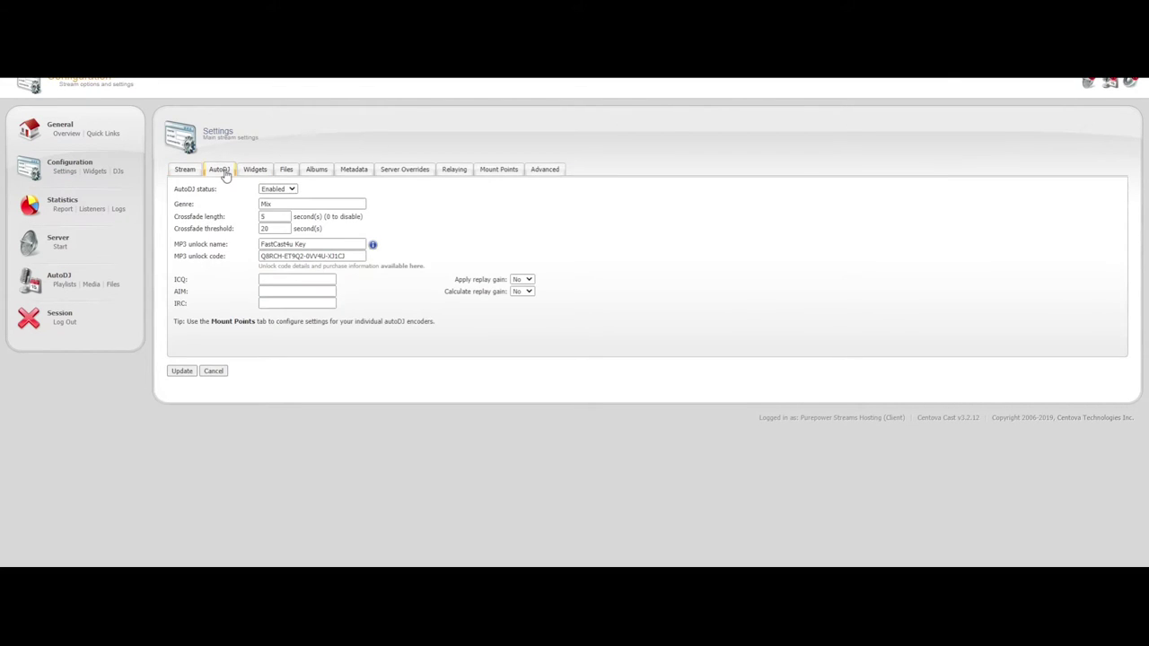
{"action": "left_click", "coordinate": [284, 176]}
{"action": "left_click", "coordinate": [262, 173]}
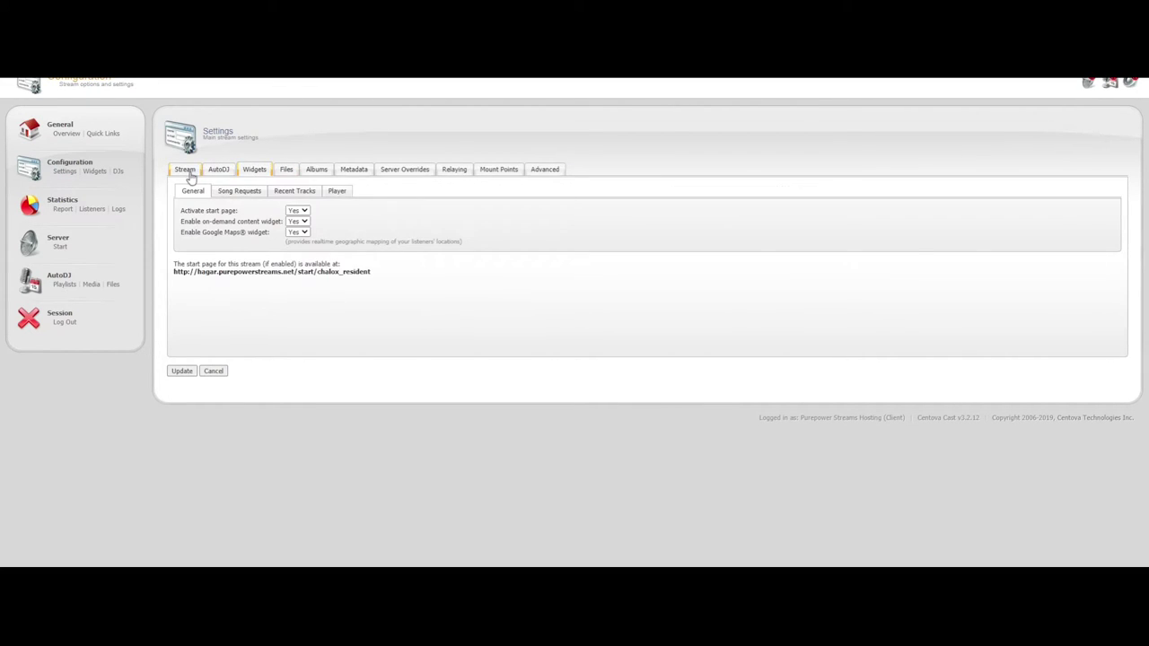
{"action": "left_click", "coordinate": [186, 172]}
- Add the artists Sereda, Sereda/Nimar, Ryan upchurch, Upchurch and P.E.B from the media library to the Light Rotation playlist
{"action": "left_click", "coordinate": [91, 285]}
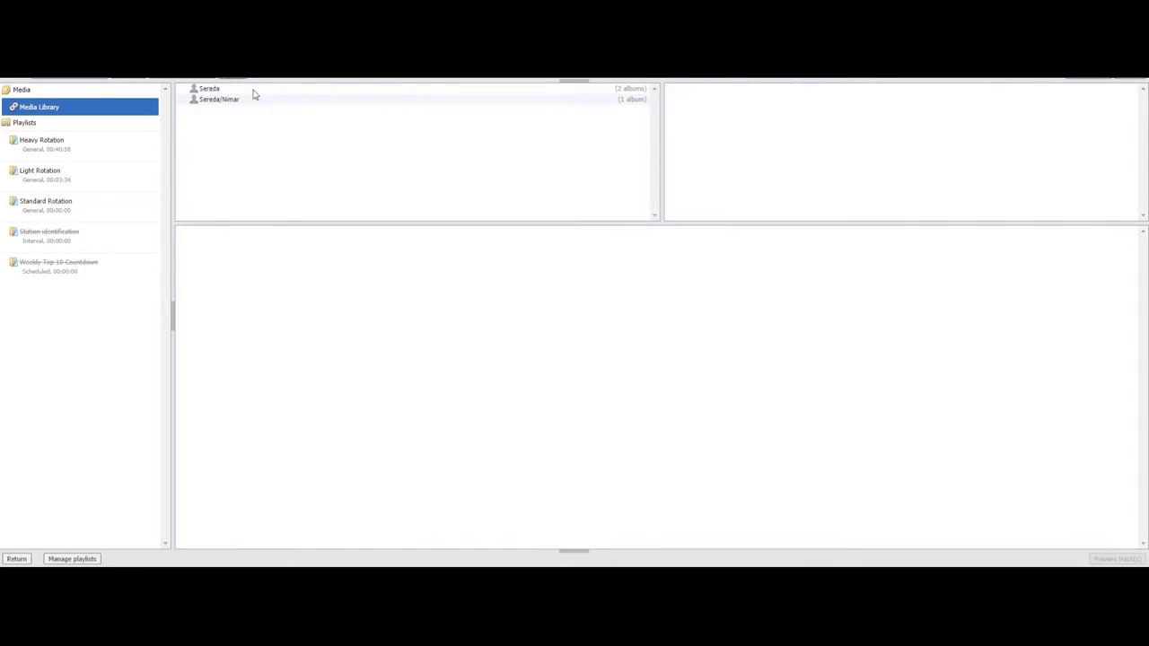
{"action": "left_click_drag", "start_coordinate": [208, 89], "coordinate": [55, 181]}
{"action": "left_click", "coordinate": [219, 101]}
{"action": "left_click_drag", "start_coordinate": [218, 106], "coordinate": [52, 179]}
{"action": "left_click_drag", "start_coordinate": [236, 89], "coordinate": [76, 179]}
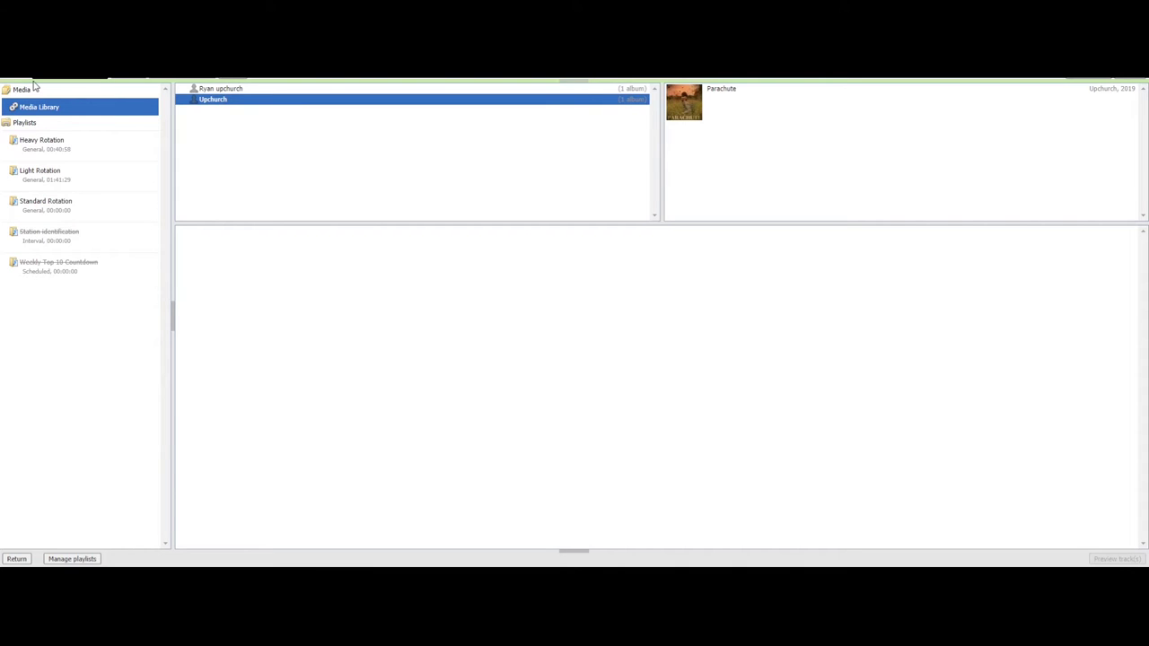
{"action": "left_click_drag", "start_coordinate": [218, 88], "coordinate": [60, 176]}
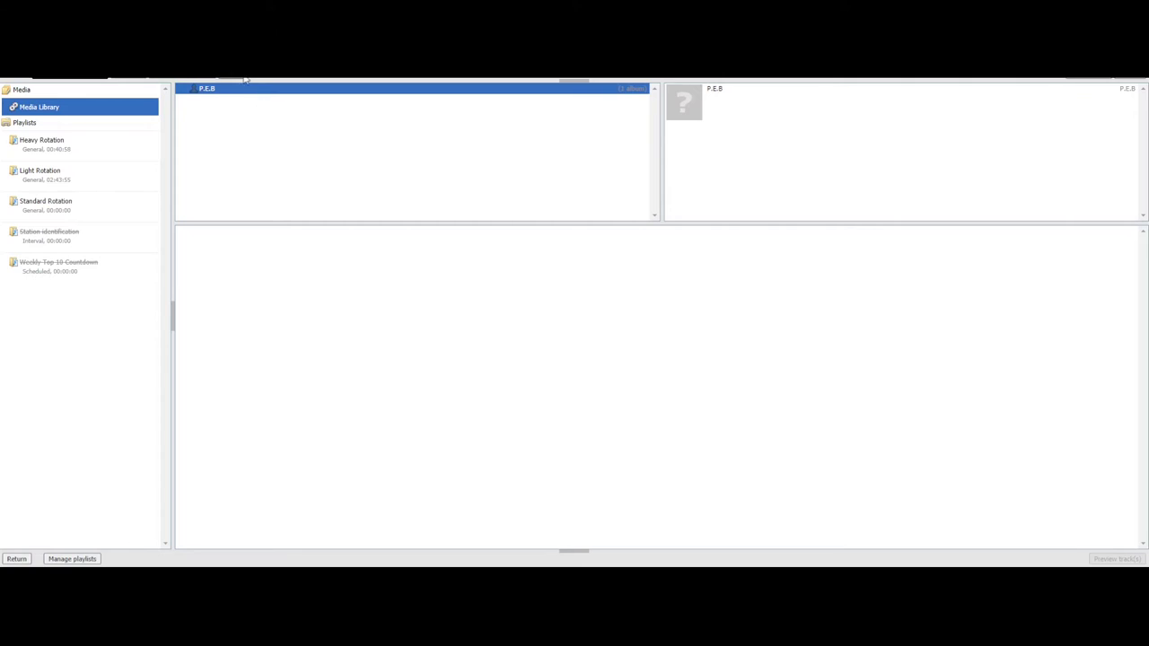
- Add every artist in the media library to the Heavy Rotation playlist
{"action": "scroll", "coordinate": [348, 185], "scroll_direction": "down", "scroll_amount": 20}
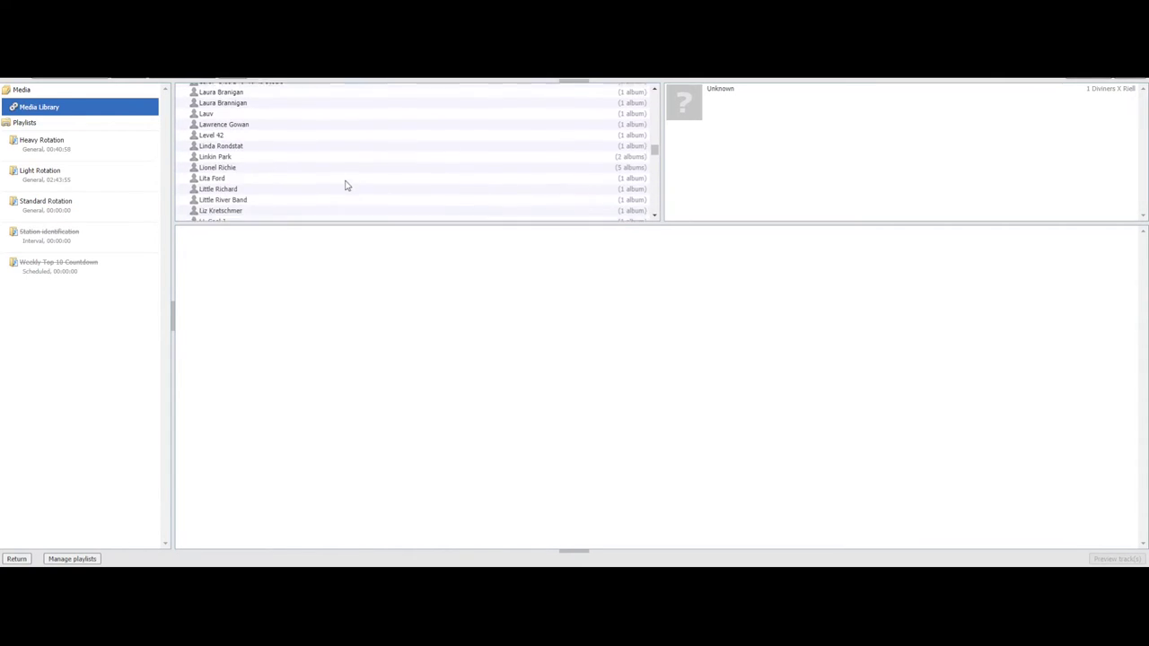
{"action": "scroll", "coordinate": [346, 185], "scroll_direction": "down", "scroll_amount": 20}
{"action": "left_click", "coordinate": [253, 216], "text": "shift"}
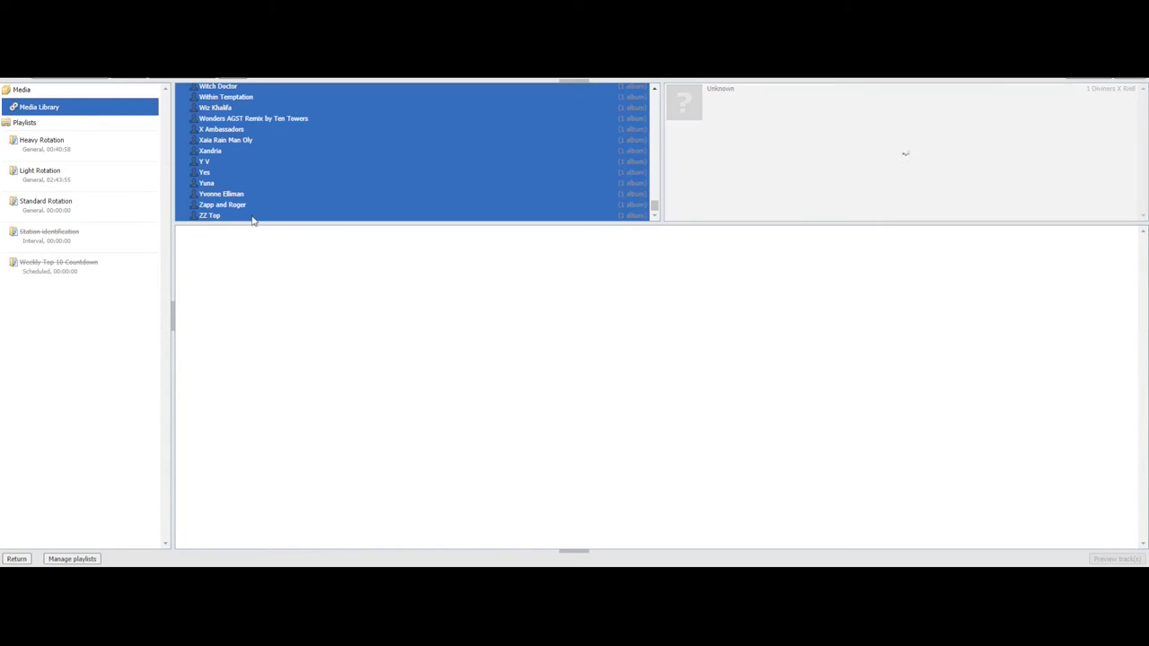
{"action": "left_click_drag", "start_coordinate": [654, 207], "coordinate": [654, 88]}
{"action": "left_click_drag", "start_coordinate": [239, 83], "coordinate": [93, 146]}
- Examine the track lists of the Light Rotation and Heavy Rotation playlists
{"action": "left_click", "coordinate": [76, 175]}
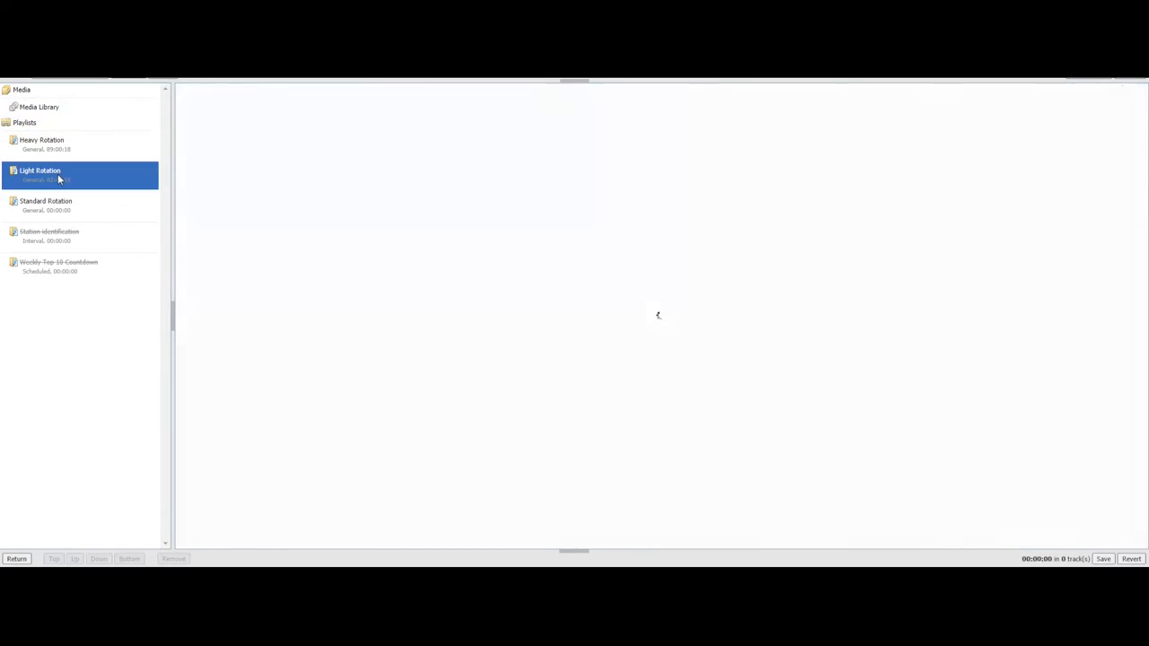
{"action": "left_click", "coordinate": [85, 151]}
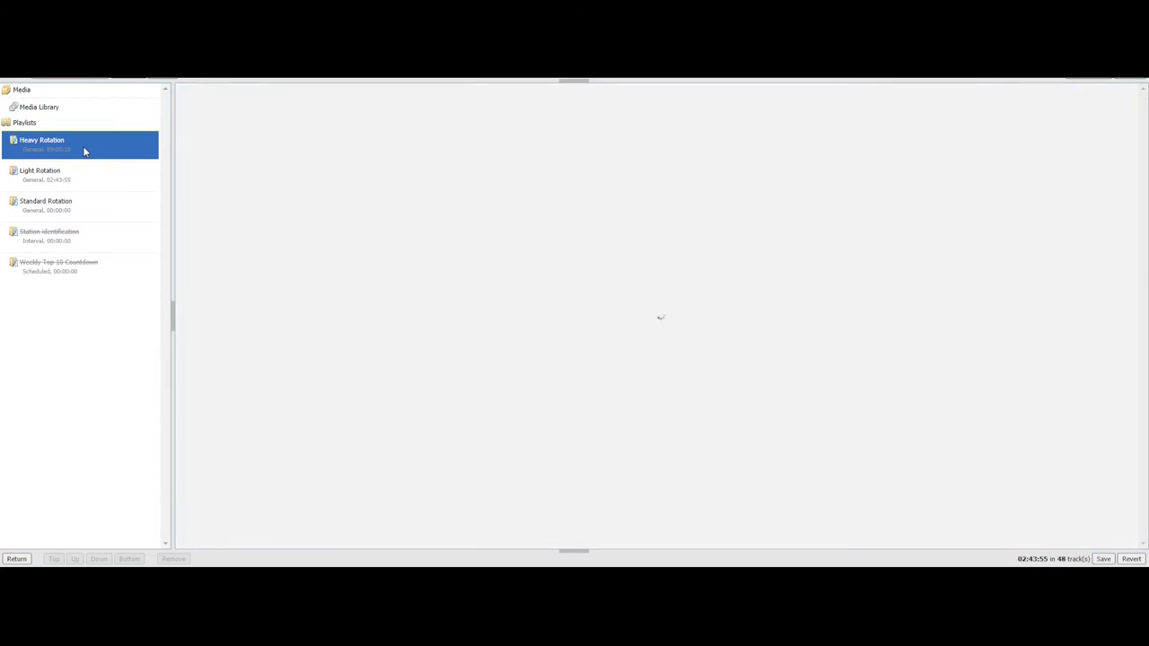
{"action": "left_click", "coordinate": [265, 113]}
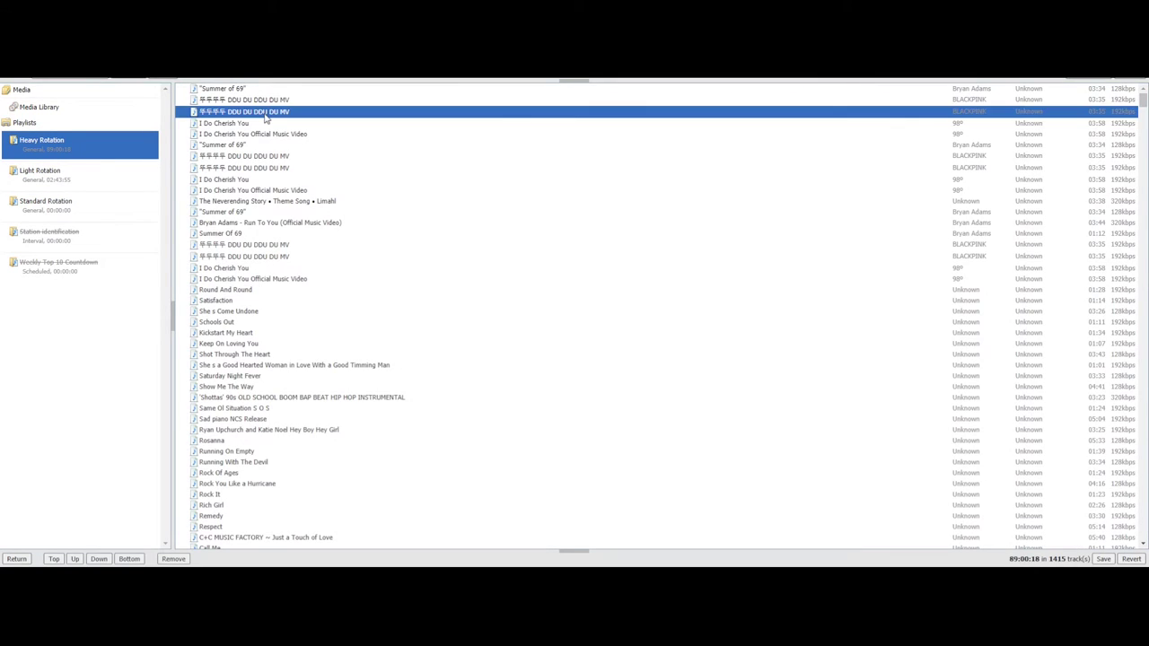
{"action": "left_click", "coordinate": [266, 158]}
{"action": "left_click", "coordinate": [266, 170]}
- Try to clear the Heavy Rotation playlist by removing everything from its first to its last track
{"action": "left_click", "coordinate": [245, 90]}
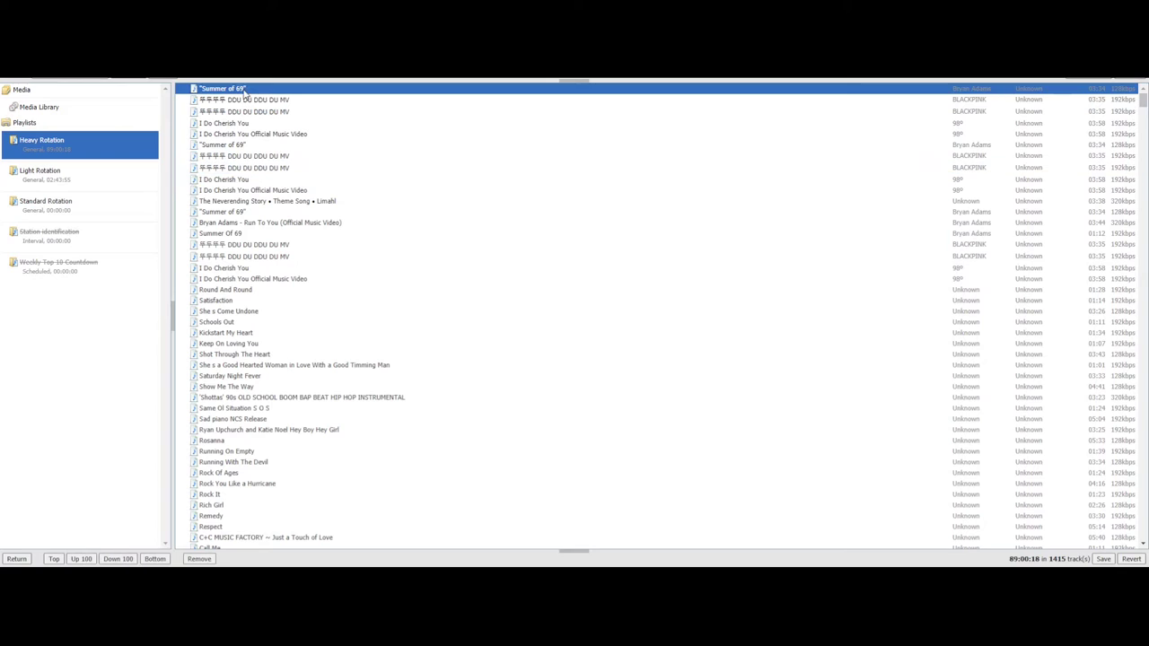
{"action": "scroll", "coordinate": [333, 386], "scroll_direction": "down", "scroll_amount": 15}
{"action": "left_click_drag", "start_coordinate": [1136, 153], "coordinate": [1136, 530]}
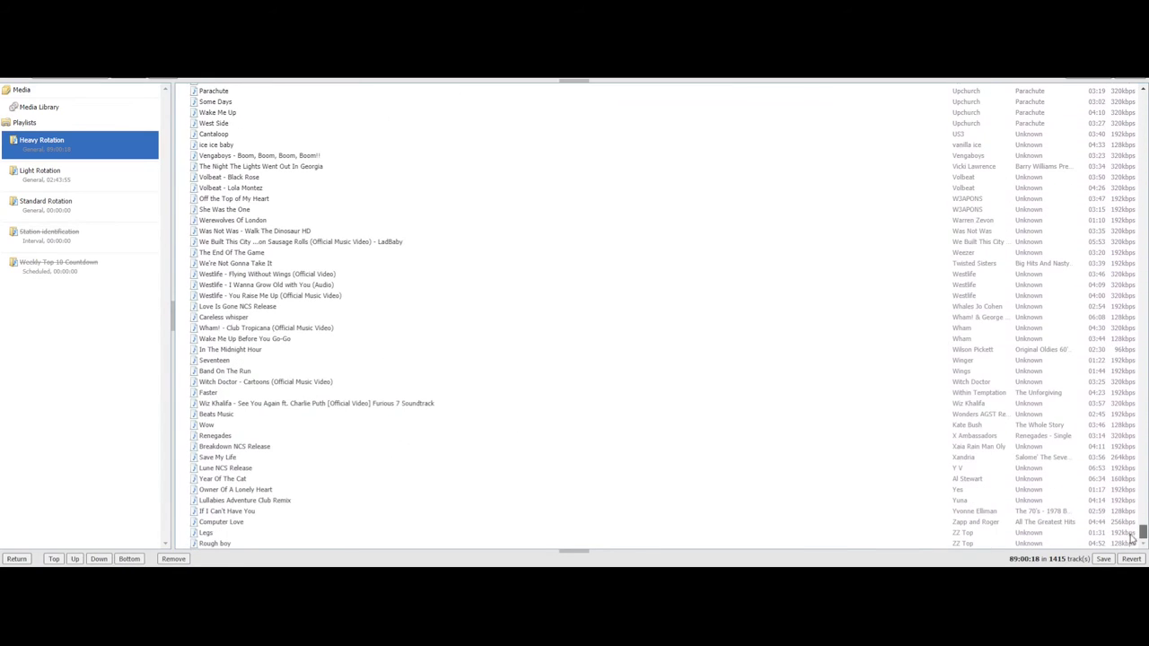
{"action": "left_click", "coordinate": [257, 548], "text": "shift"}
{"action": "left_click", "coordinate": [191, 558]}
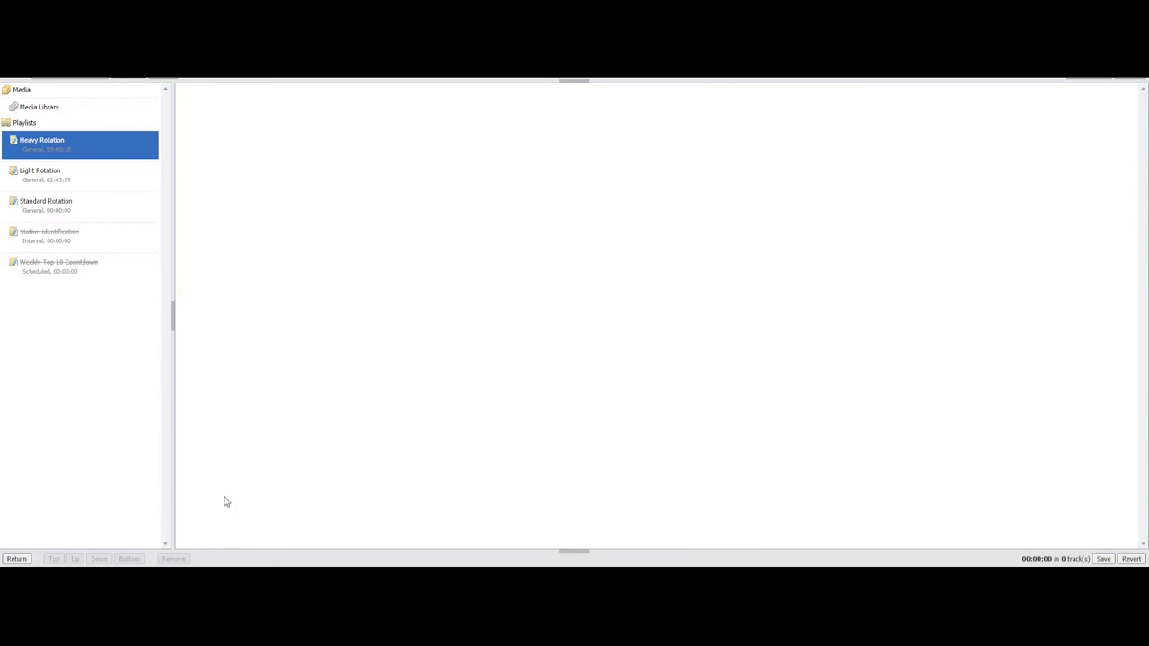
- Try to remove all tracks from the Light Rotation playlist
{"action": "left_click", "coordinate": [77, 179]}
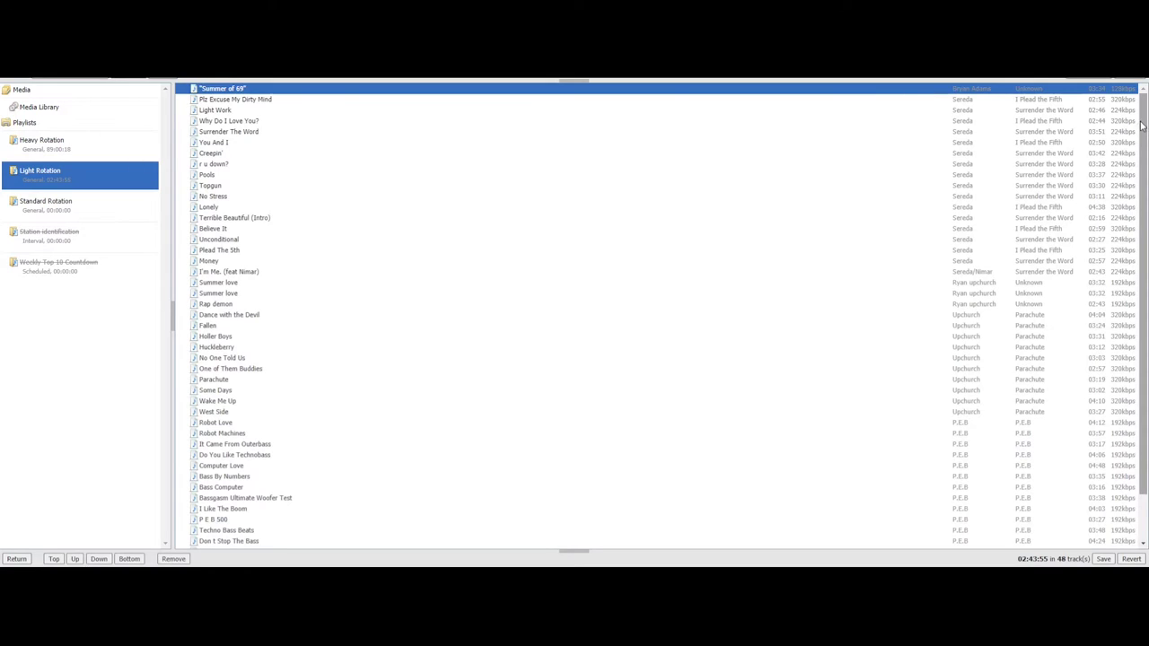
{"action": "scroll", "coordinate": [648, 440], "scroll_direction": "down", "scroll_amount": 2}
{"action": "key", "text": "ctrl+a"}
{"action": "left_click", "coordinate": [173, 559]}
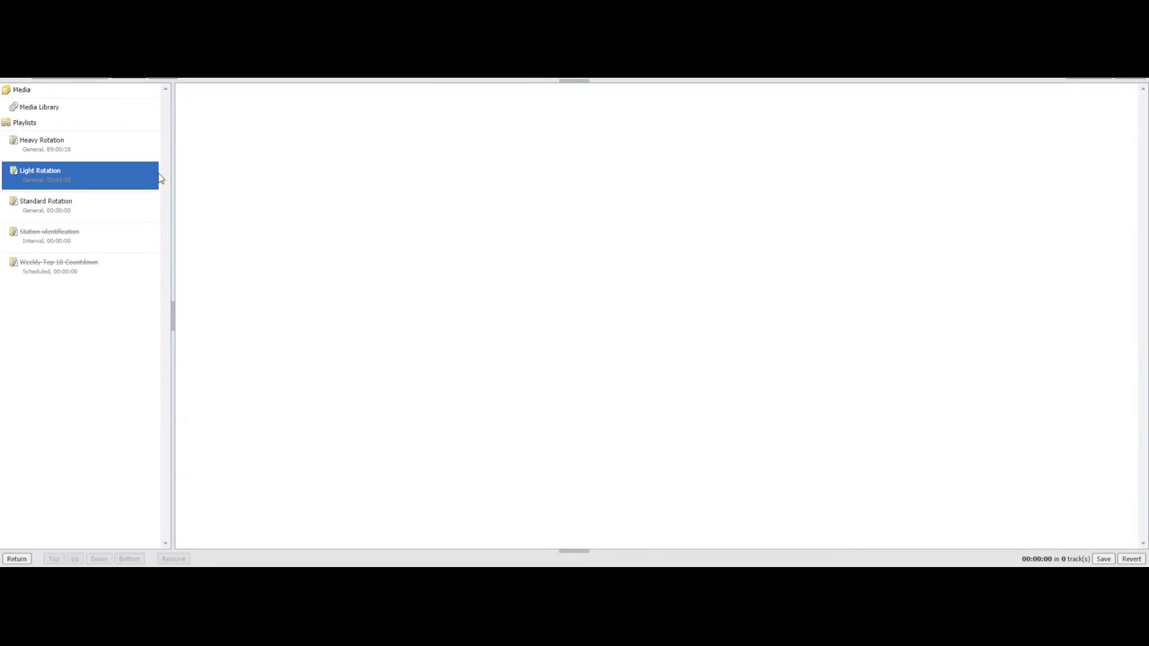
- Reopen the Heavy Rotation playlist and try again to remove all of its tracks
{"action": "left_click", "coordinate": [121, 155]}
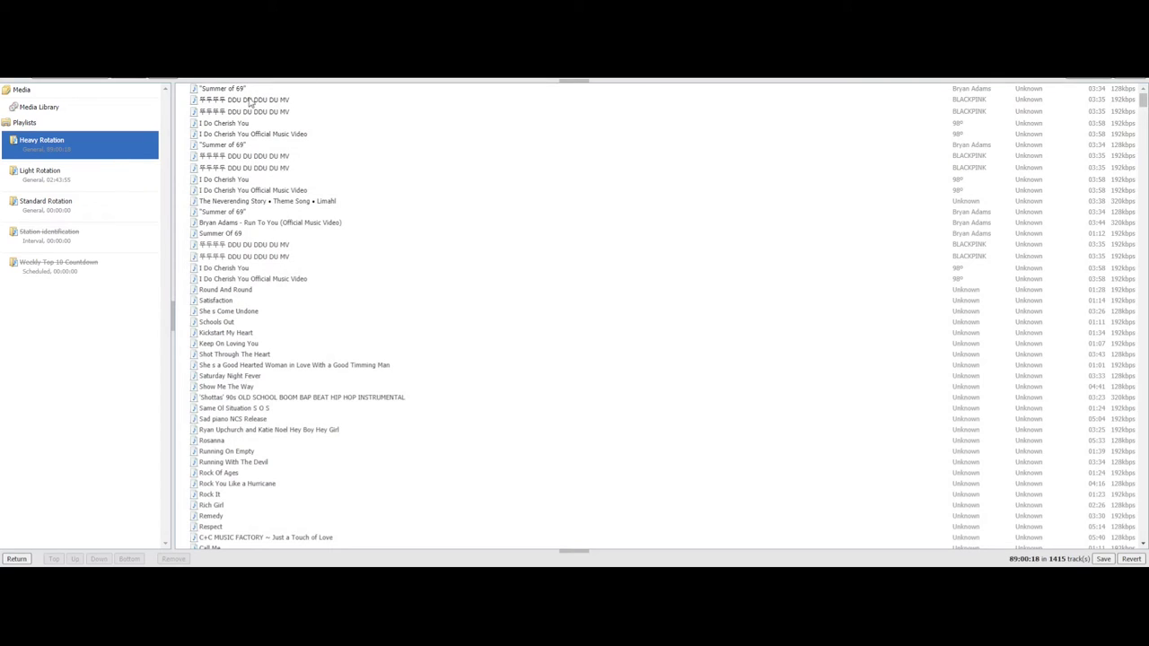
{"action": "scroll", "coordinate": [251, 103], "scroll_direction": "down", "scroll_amount": 20}
{"action": "key", "text": "ctrl+a"}
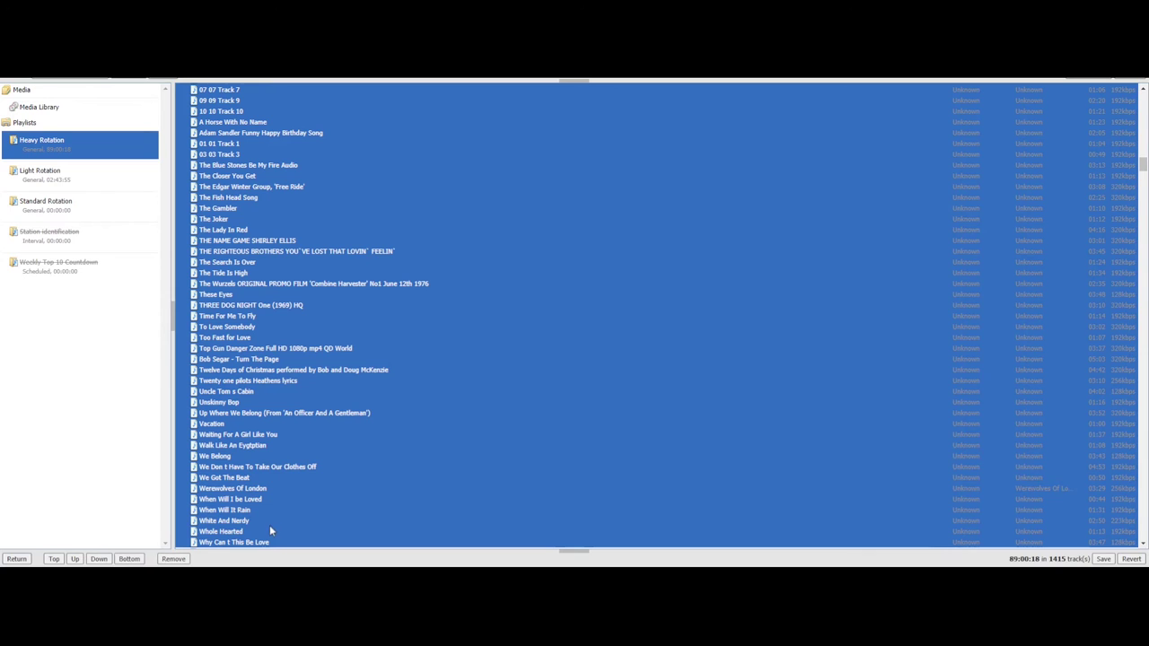
{"action": "scroll", "coordinate": [1120, 187], "scroll_direction": "down", "scroll_amount": 20}
{"action": "key", "text": "ctrl+a"}
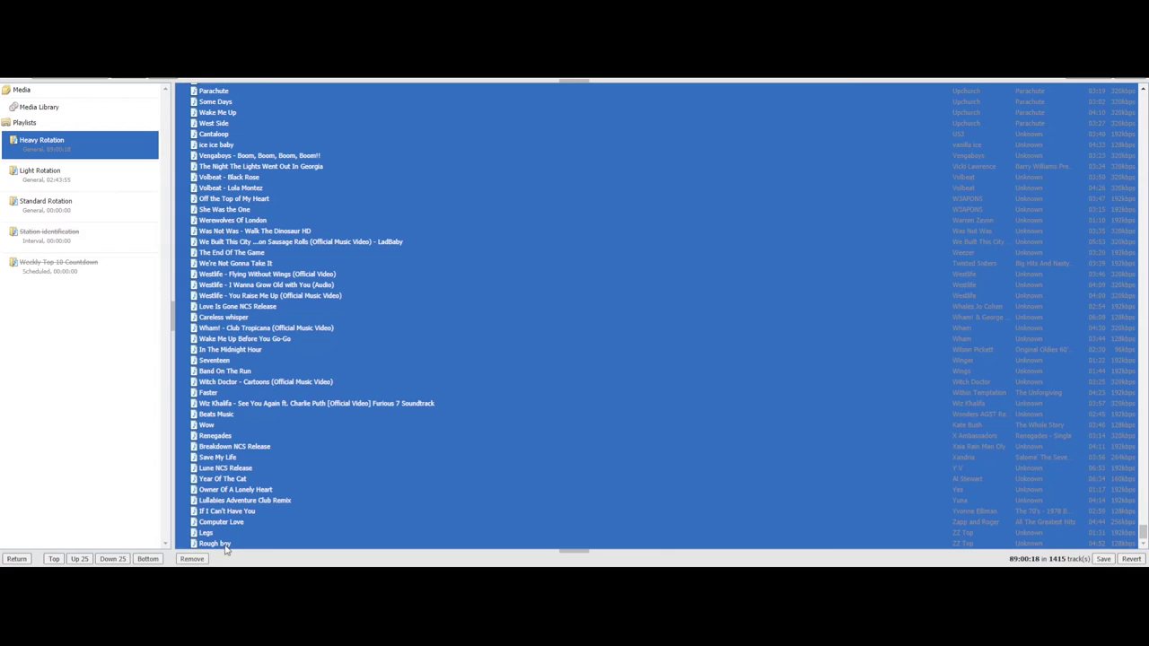
{"action": "left_click", "coordinate": [173, 559]}
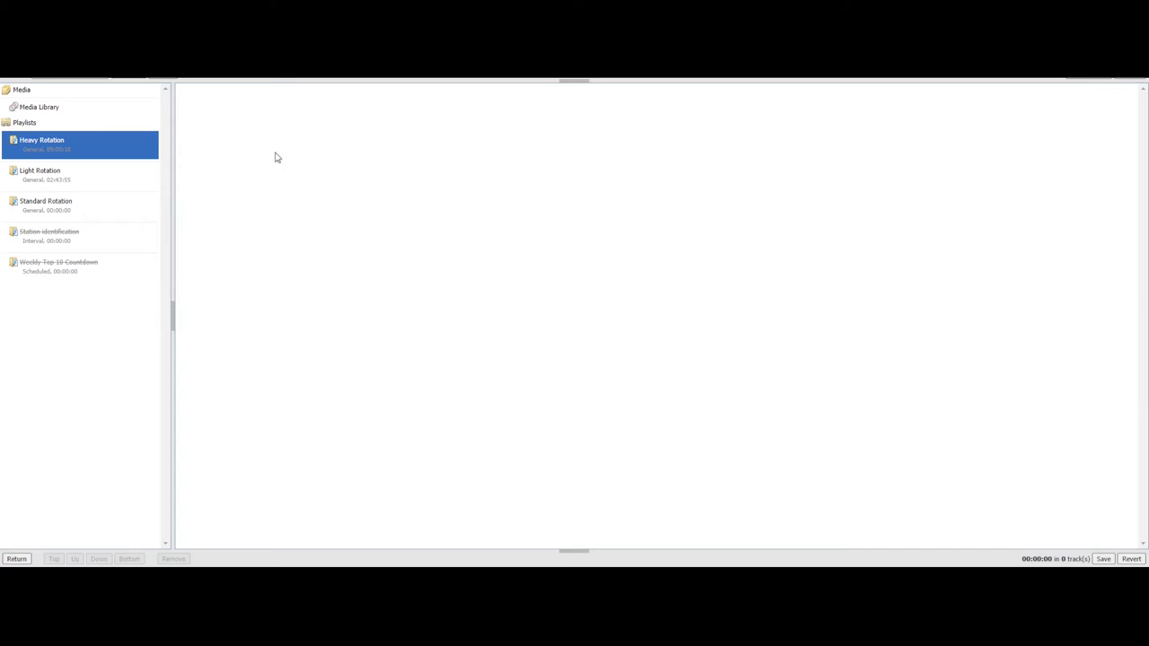
- Recheck the media files and the Heavy Rotation tracks, and disable the Standard Rotation playlist
{"action": "left_click", "coordinate": [1091, 81]}
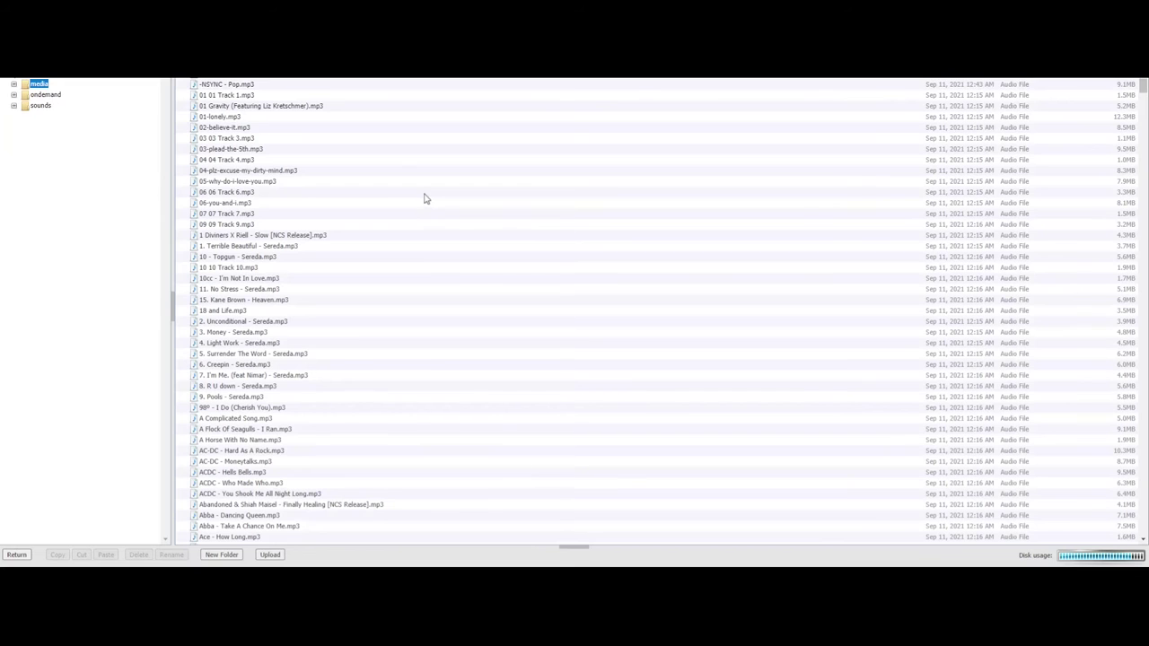
{"action": "left_click", "coordinate": [79, 144]}
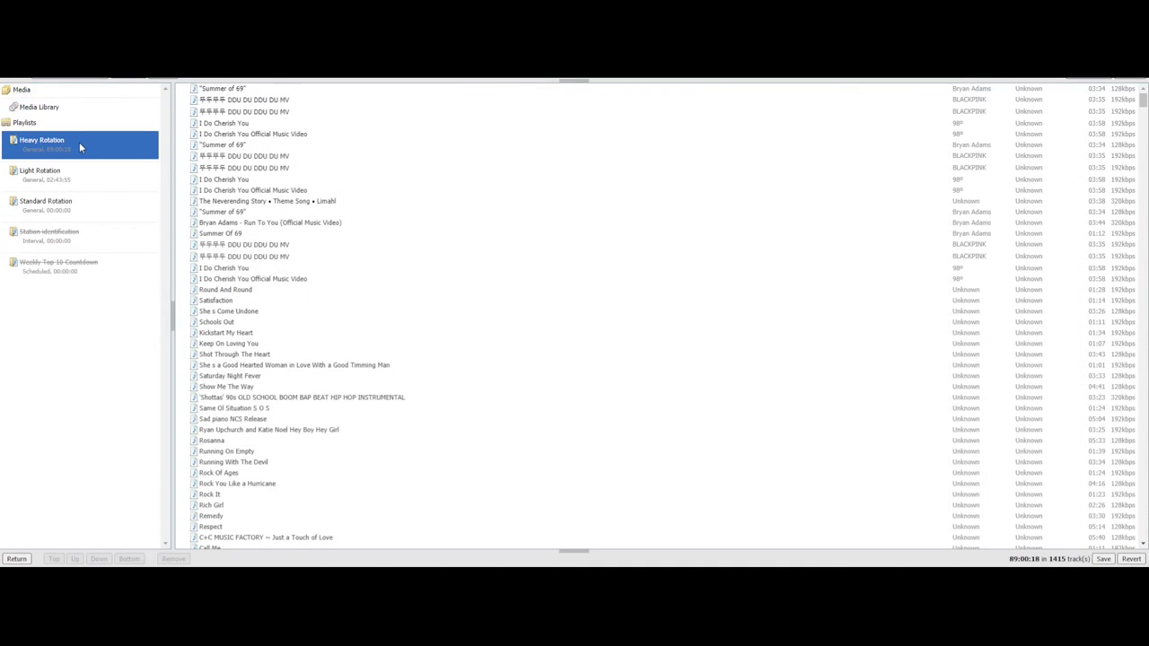
{"action": "left_click", "coordinate": [22, 102]}
{"action": "left_click", "coordinate": [35, 144]}
{"action": "left_click", "coordinate": [51, 207]}
- Remove all tracks from the Light Rotation playlist and save it
{"action": "left_click", "coordinate": [44, 175]}
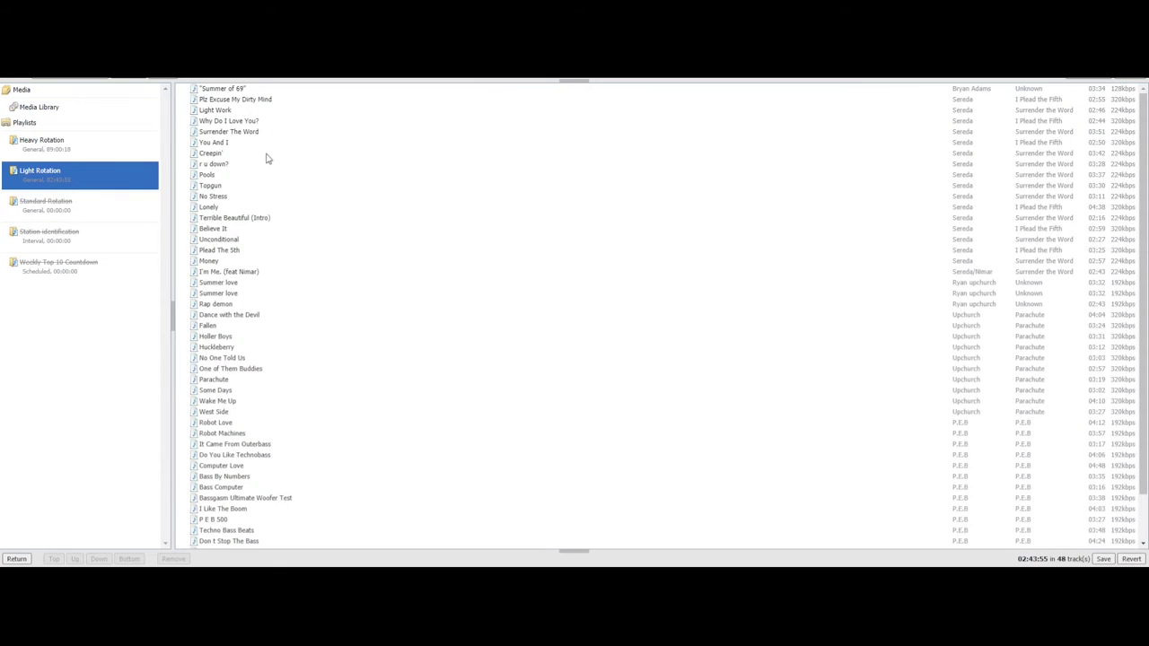
{"action": "left_click", "coordinate": [233, 89]}
{"action": "scroll", "coordinate": [235, 102], "scroll_direction": "down", "scroll_amount": 2}
{"action": "left_click", "coordinate": [1136, 84]}
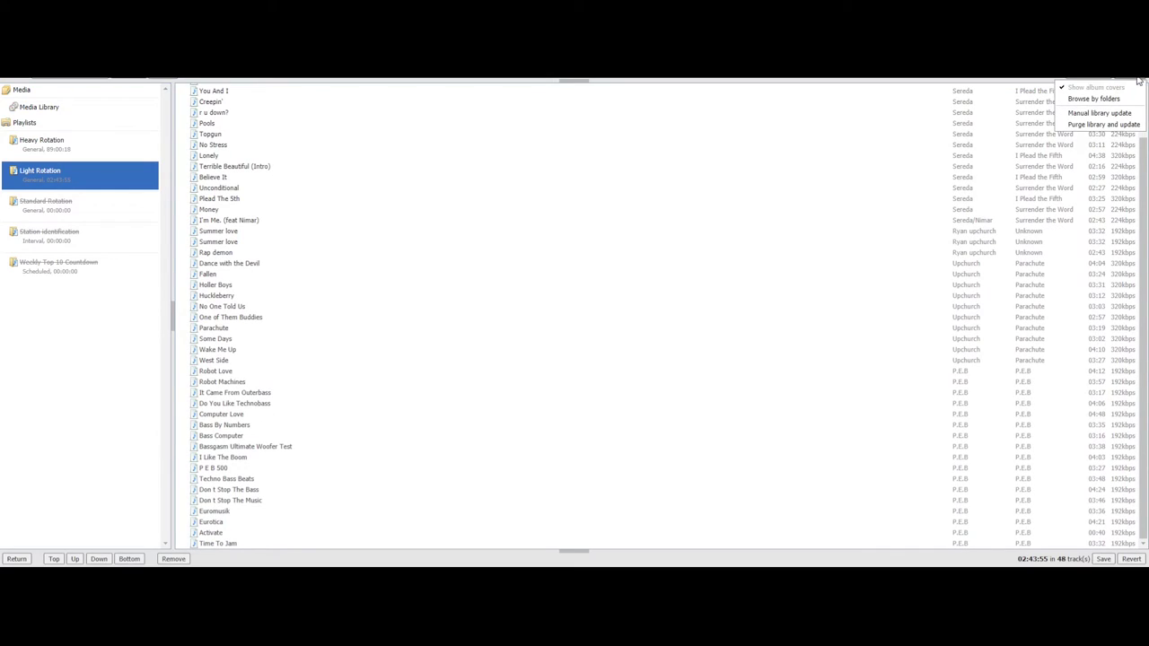
{"action": "left_click", "coordinate": [1138, 81]}
{"action": "key", "text": "ctrl+a"}
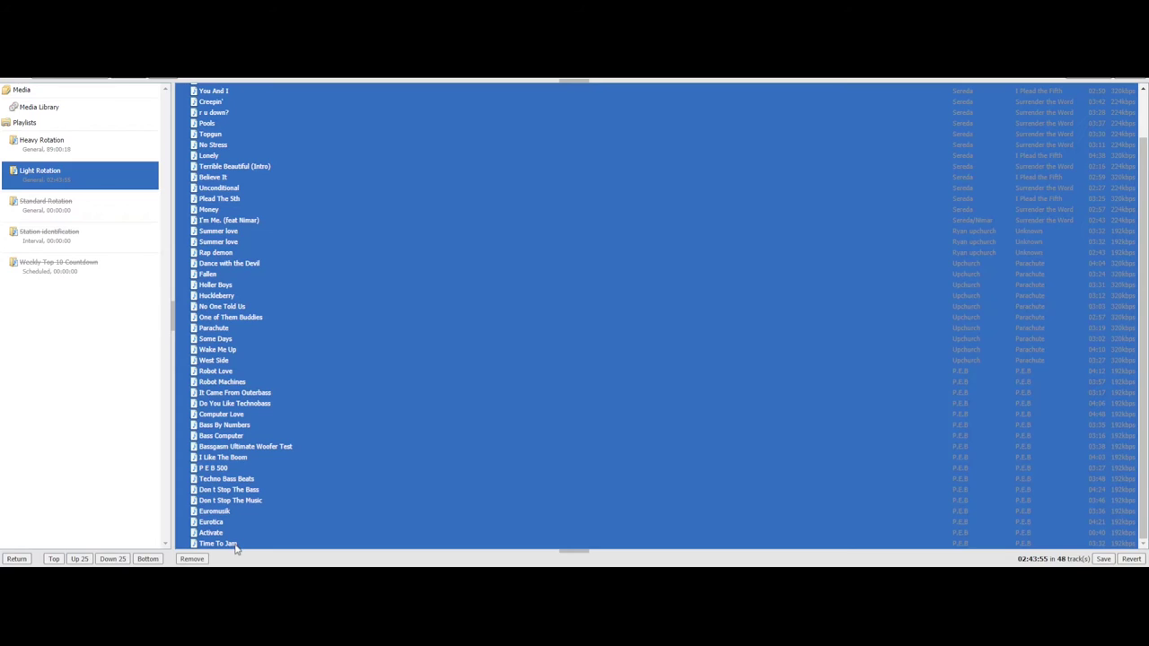
{"action": "left_click", "coordinate": [174, 558]}
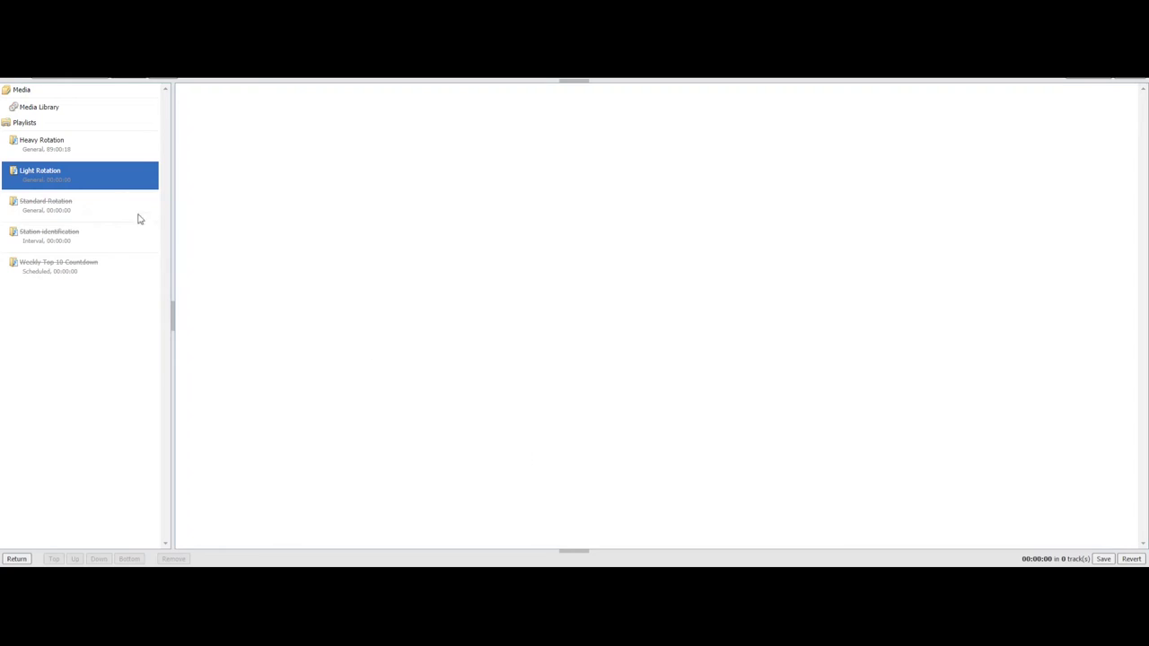
- Remove all tracks from the Heavy Rotation playlist and save it
{"action": "left_click", "coordinate": [103, 153]}
{"action": "left_click", "coordinate": [235, 104]}
{"action": "left_click_drag", "start_coordinate": [1135, 117], "coordinate": [1143, 510]}
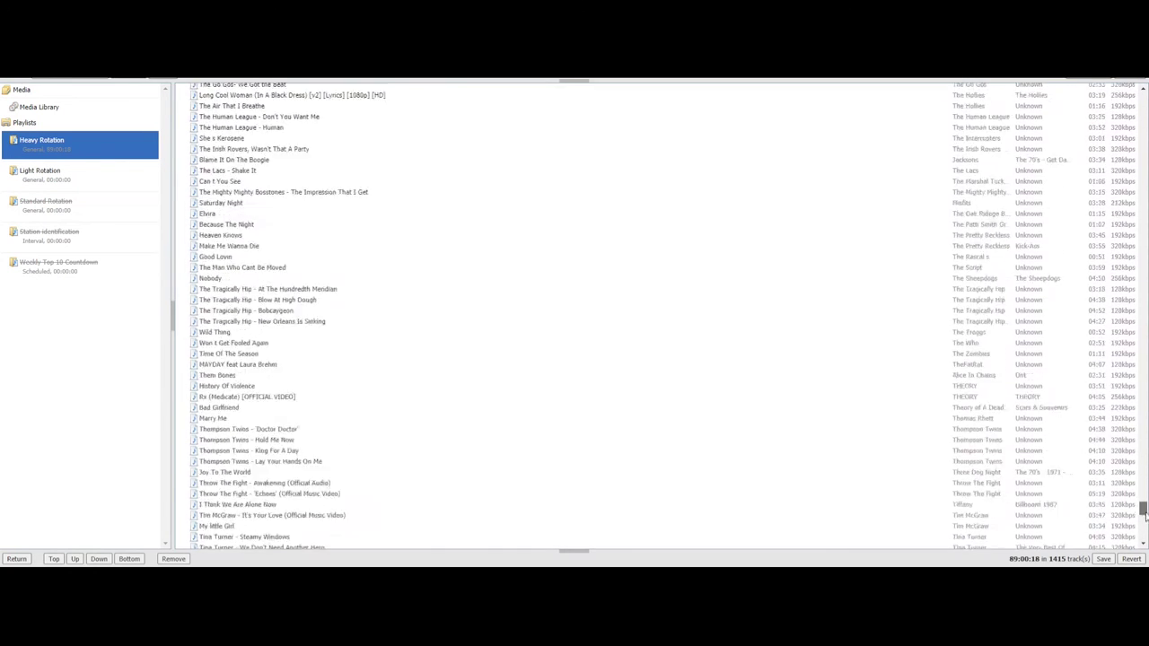
{"action": "key", "text": "ctrl+a"}
{"action": "left_click", "coordinate": [173, 559]}
{"action": "left_click", "coordinate": [1103, 558]}
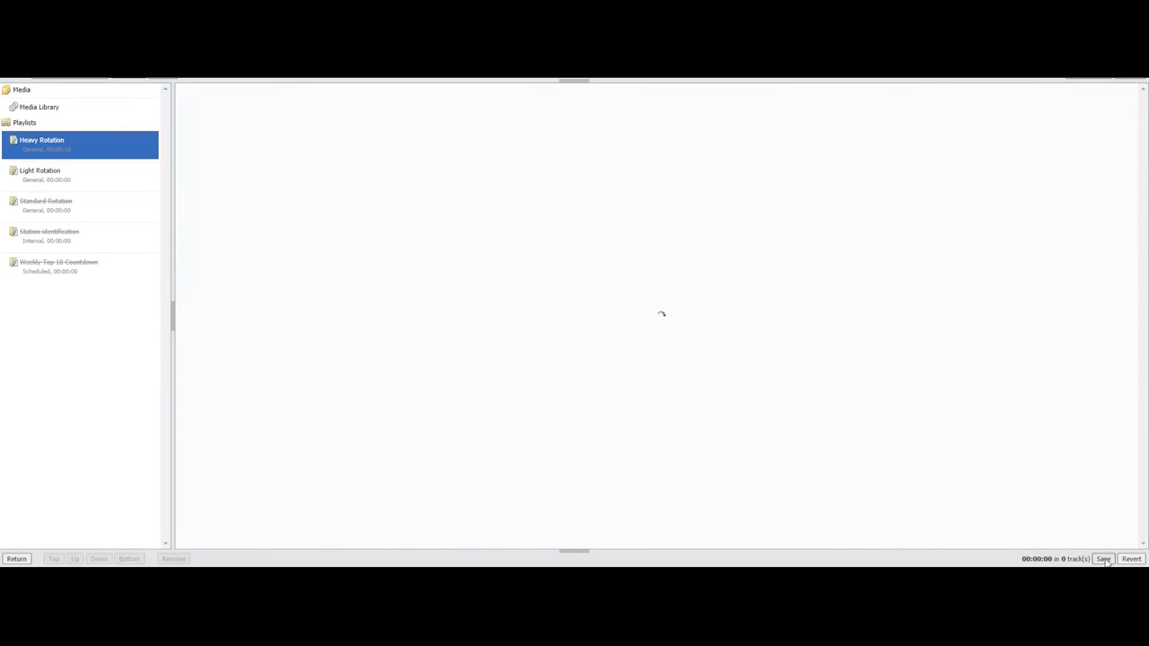
- Add all Sereda, Upchurch and P.E.B artist entries from the media library to the Light Rotation playlist
{"action": "left_click", "coordinate": [81, 108]}
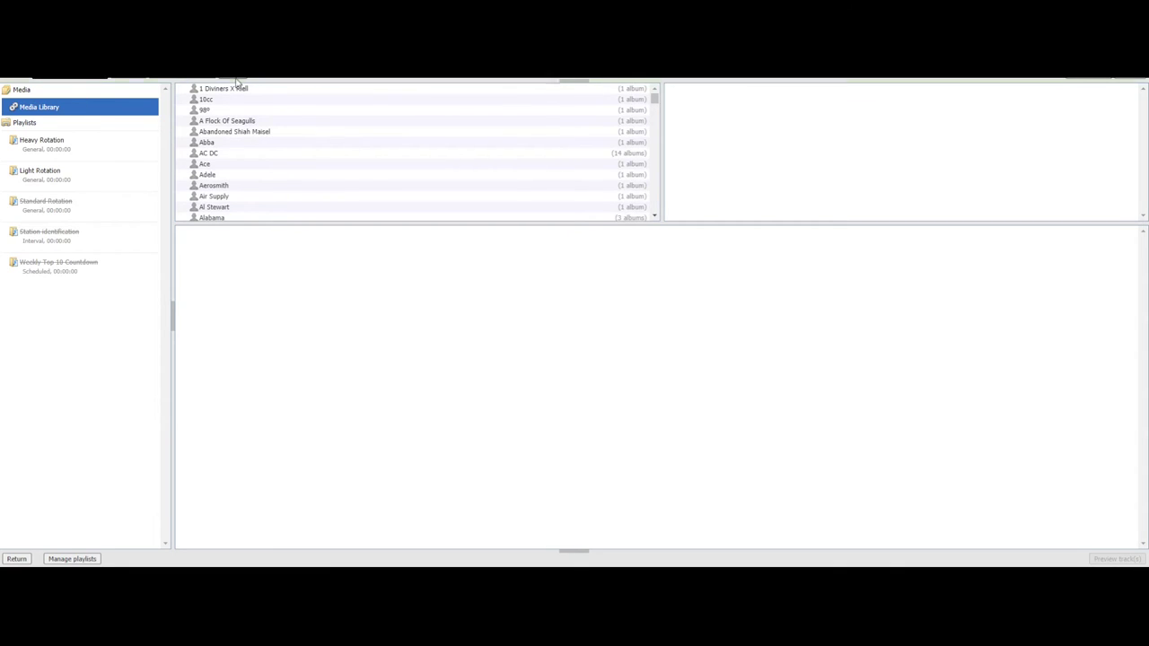
{"action": "key", "text": "ctrl+a"}
{"action": "left_click_drag", "start_coordinate": [215, 93], "coordinate": [135, 172]}
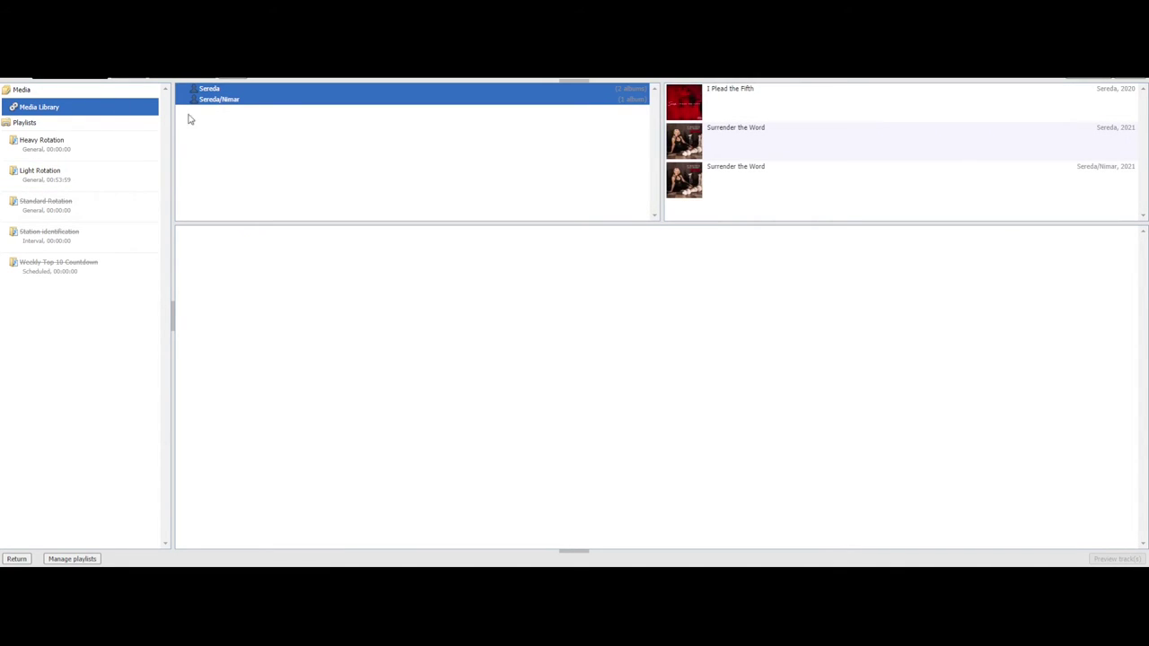
{"action": "key", "text": "ctrl+a"}
{"action": "left_click_drag", "start_coordinate": [224, 102], "coordinate": [123, 178]}
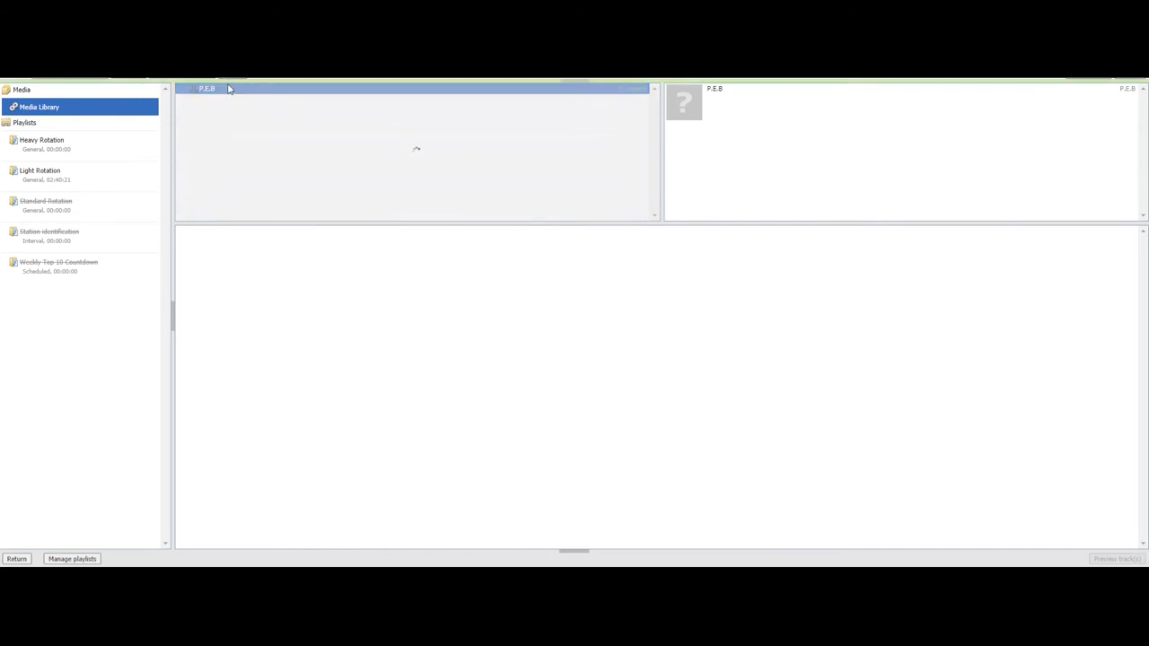
- Add all artists in the media library to the Heavy Rotation playlist and return to playlist management
{"action": "scroll", "coordinate": [419, 146], "scroll_direction": "down", "scroll_amount": 15}
{"action": "key", "text": "ctrl+a"}
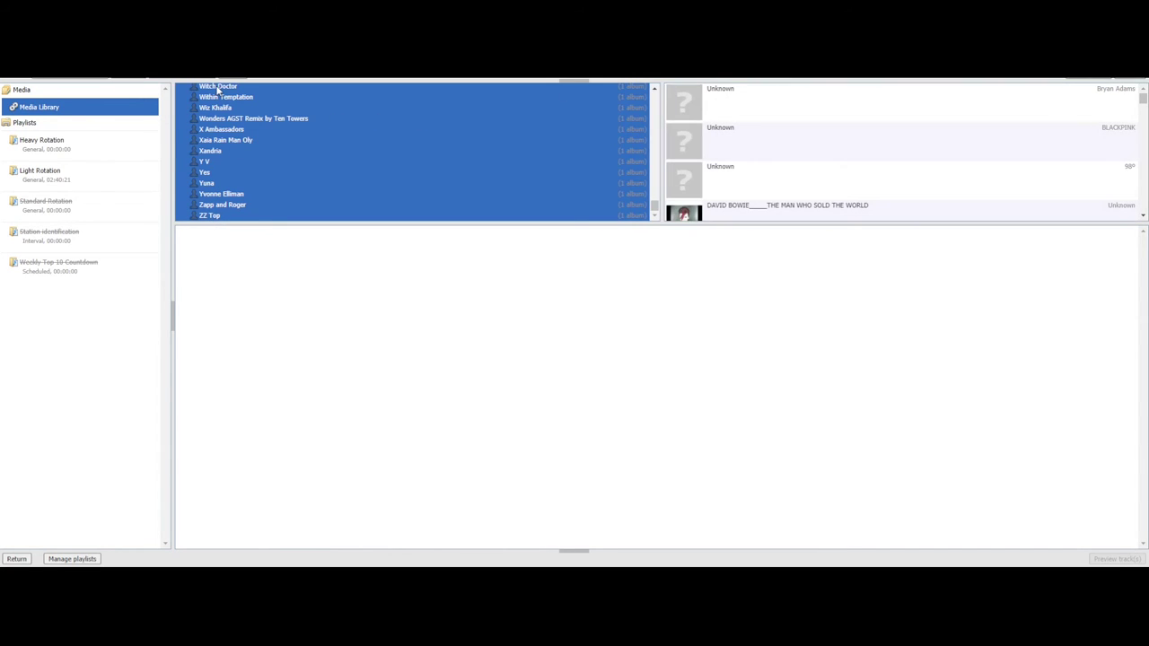
{"action": "left_click_drag", "start_coordinate": [217, 89], "coordinate": [90, 144]}
{"action": "left_click", "coordinate": [18, 559]}
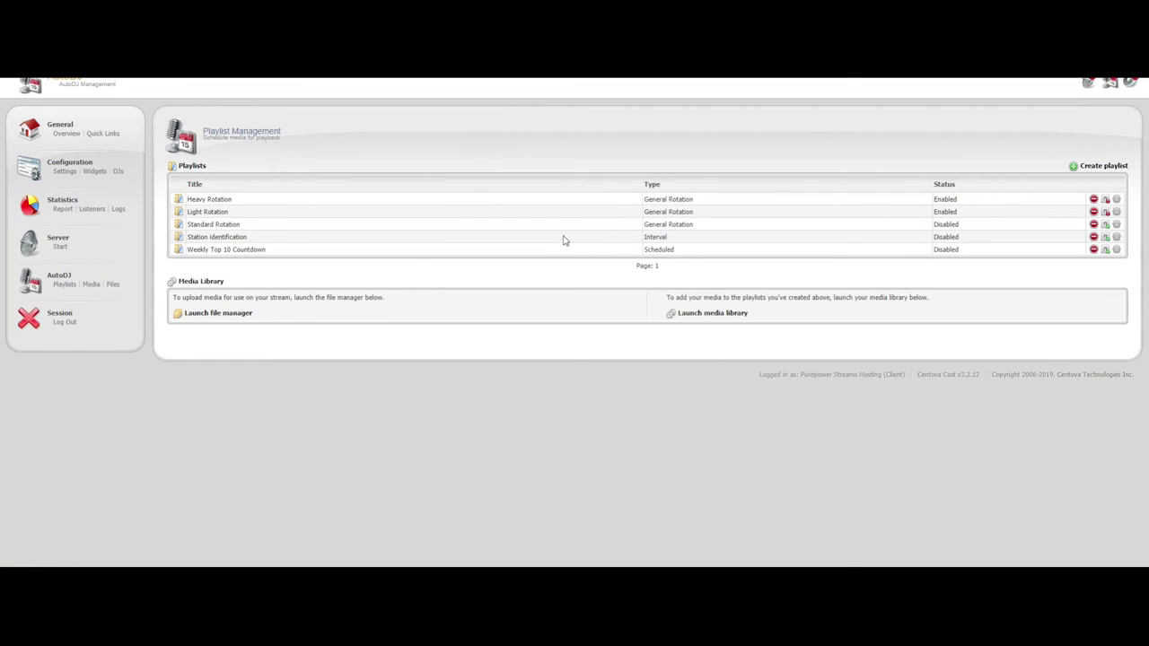
- Check the playback order and active hours of the Light Rotation and Heavy Rotation playlists, saving each one
{"action": "left_click", "coordinate": [207, 212]}
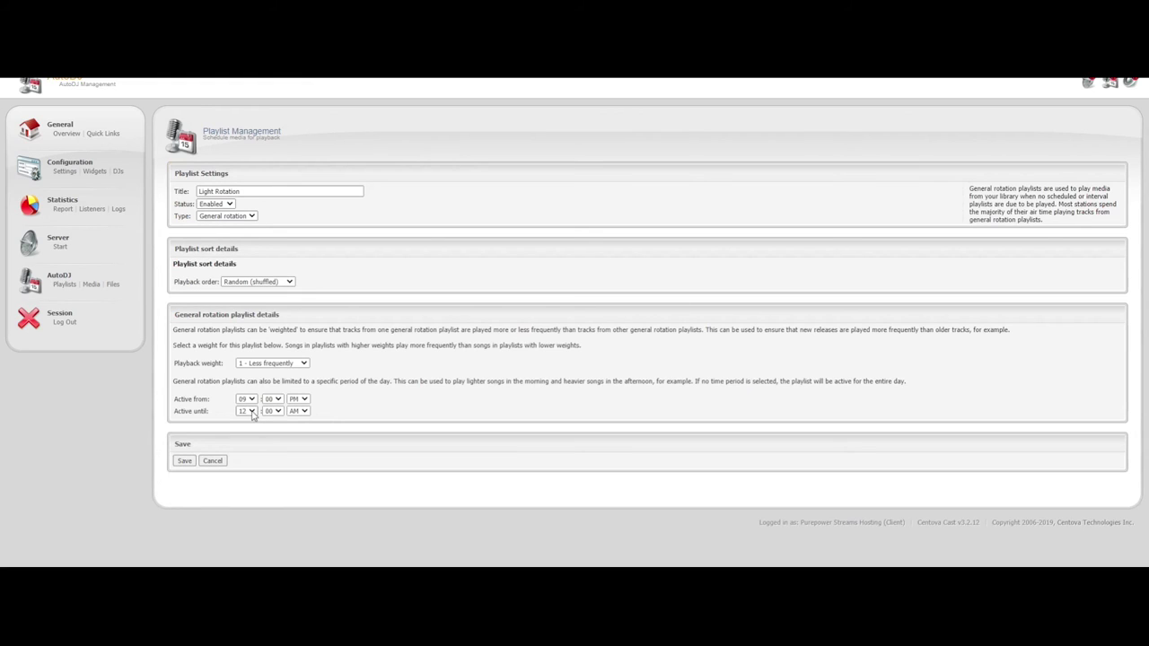
{"action": "left_click", "coordinate": [184, 460]}
{"action": "left_click", "coordinate": [199, 200]}
{"action": "left_click", "coordinate": [184, 461]}
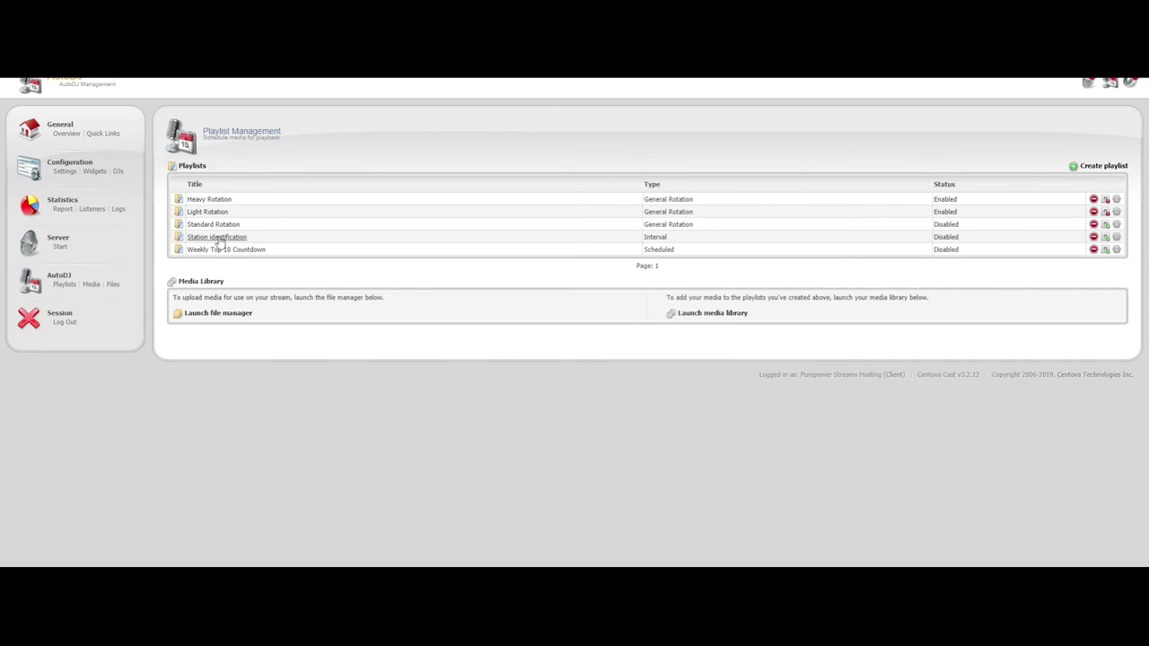
- Review the settings of the Light Rotation and Heavy Rotation playlists once more and save each playlist
{"action": "left_click", "coordinate": [208, 213]}
{"action": "left_click", "coordinate": [184, 460]}
{"action": "left_click", "coordinate": [220, 201]}
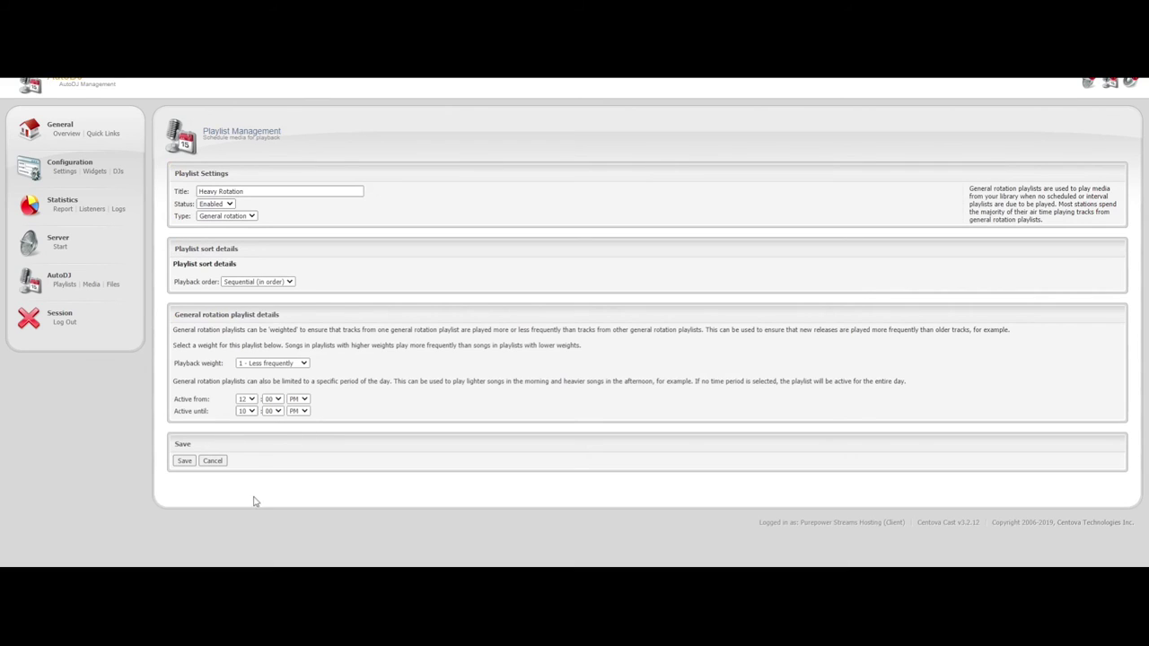
{"action": "left_click", "coordinate": [184, 460]}
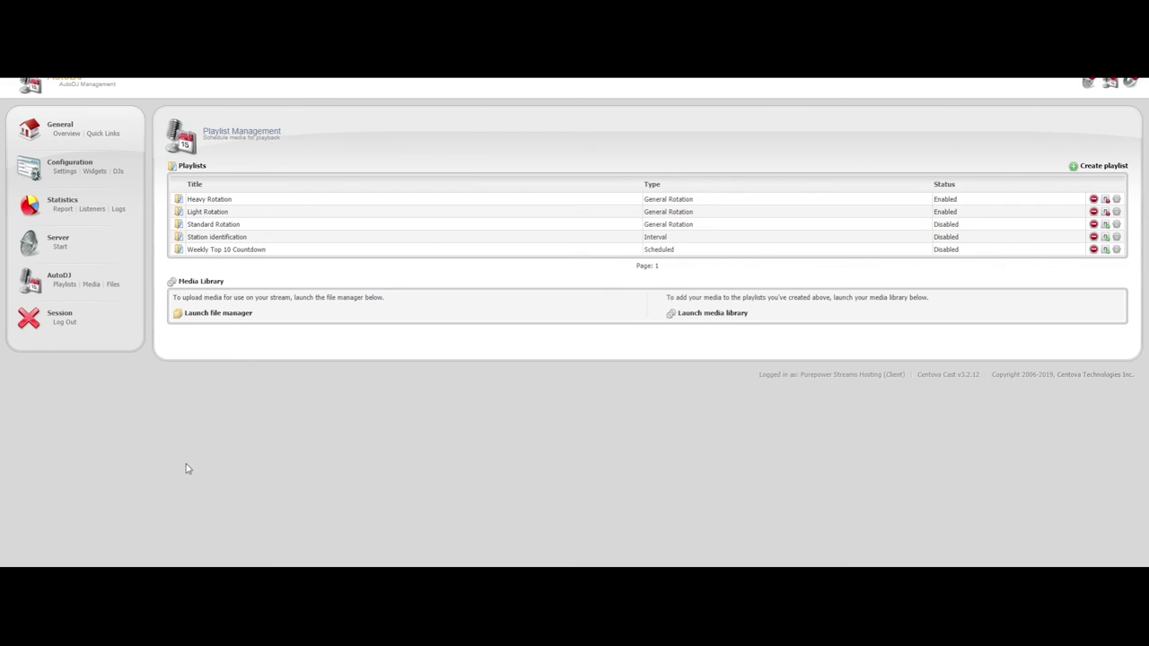
- Start the streaming server
{"action": "left_click", "coordinate": [60, 247]}
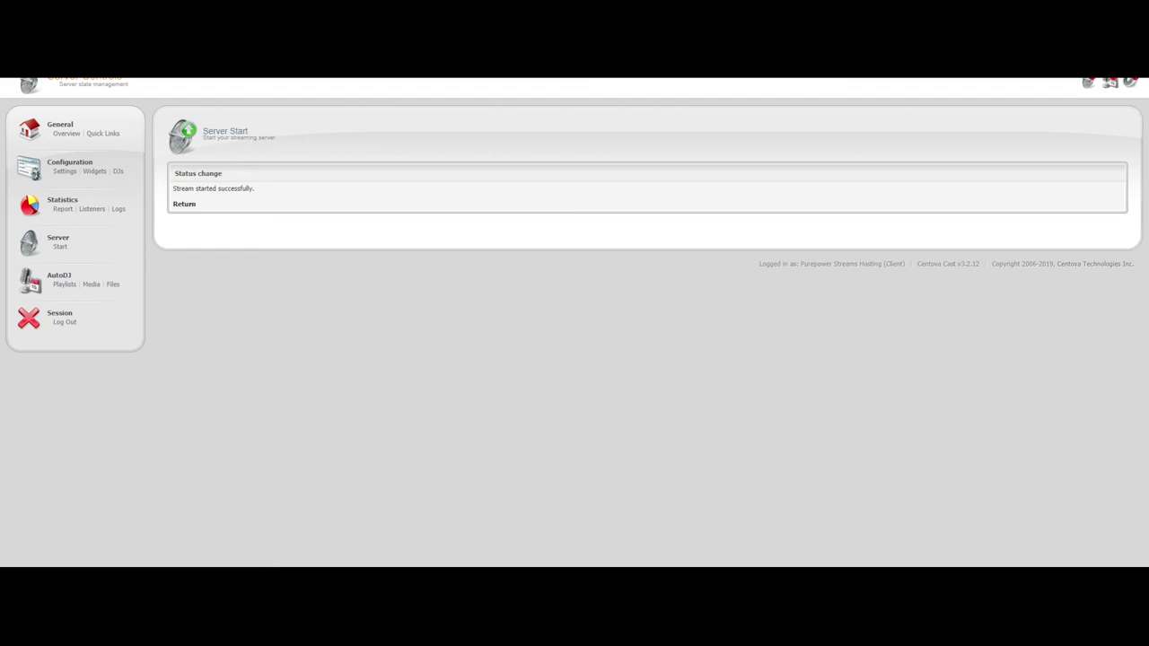
{"action": "left_click", "coordinate": [59, 247]}
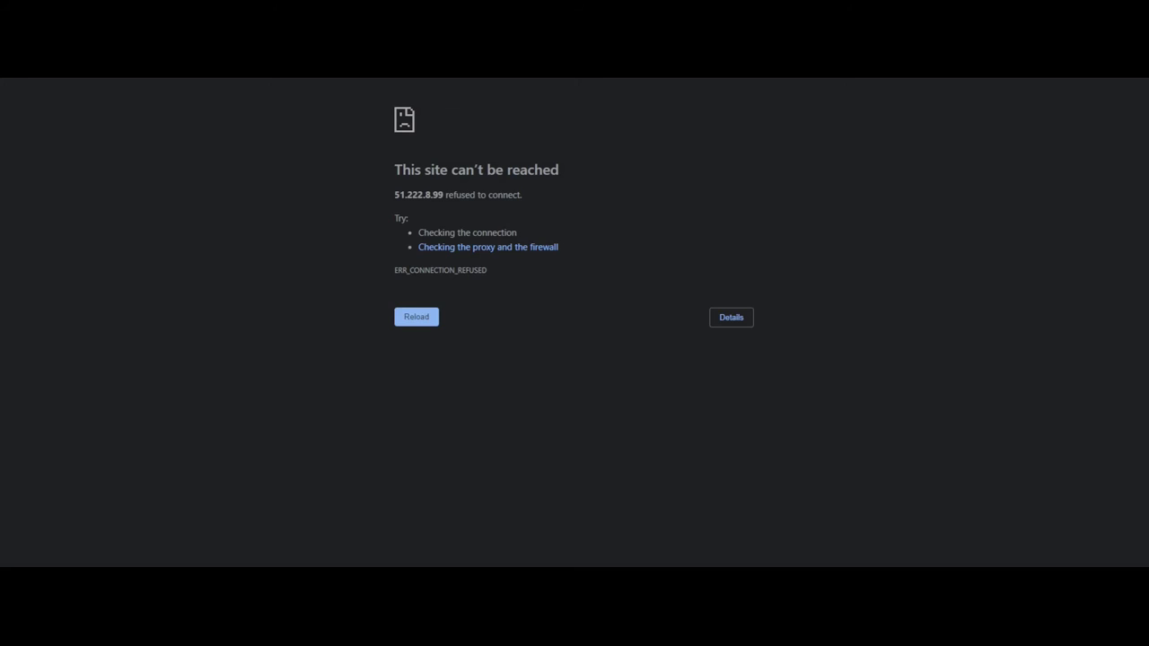
- Switch to the stream's status page, reload it and play the live stream to check the AutoDJ output and stream name
{"action": "key", "text": "F5"}
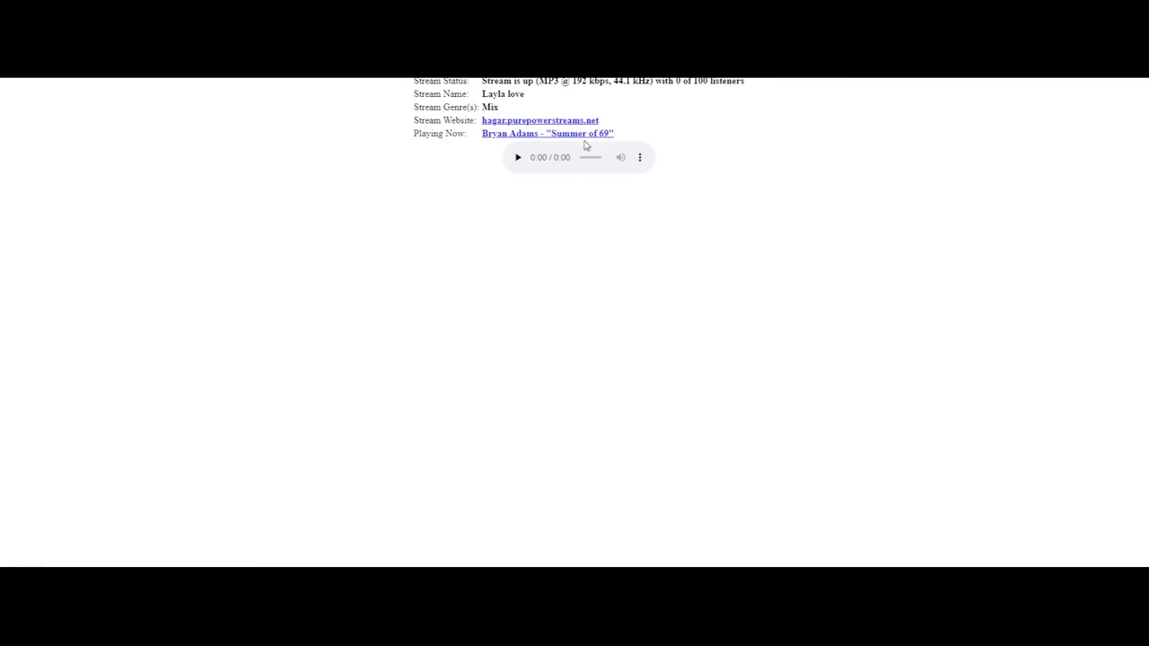
{"action": "left_click", "coordinate": [519, 157]}
{"action": "left_click_drag", "start_coordinate": [533, 99], "coordinate": [492, 93]}
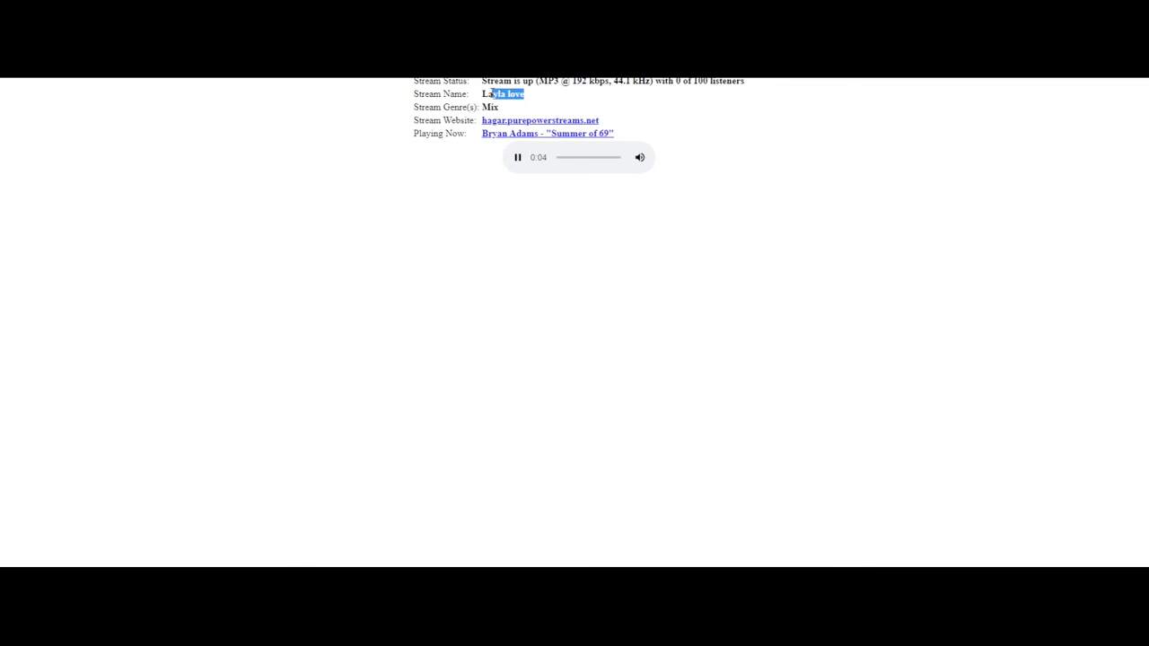
{"action": "left_click", "coordinate": [777, 159]}
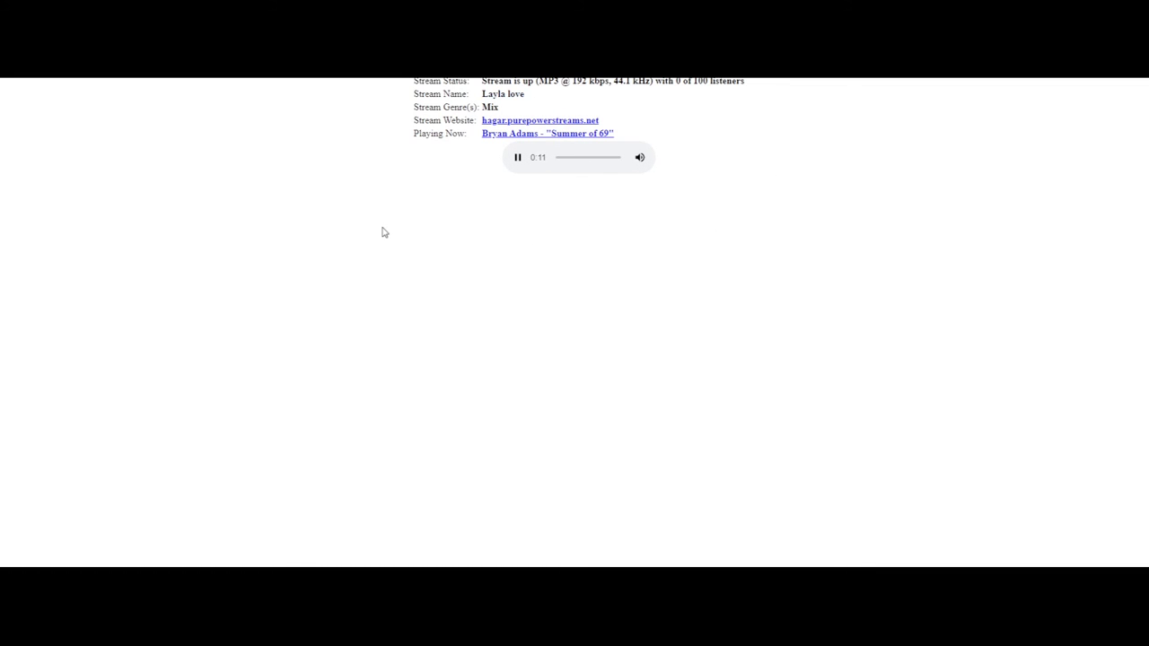